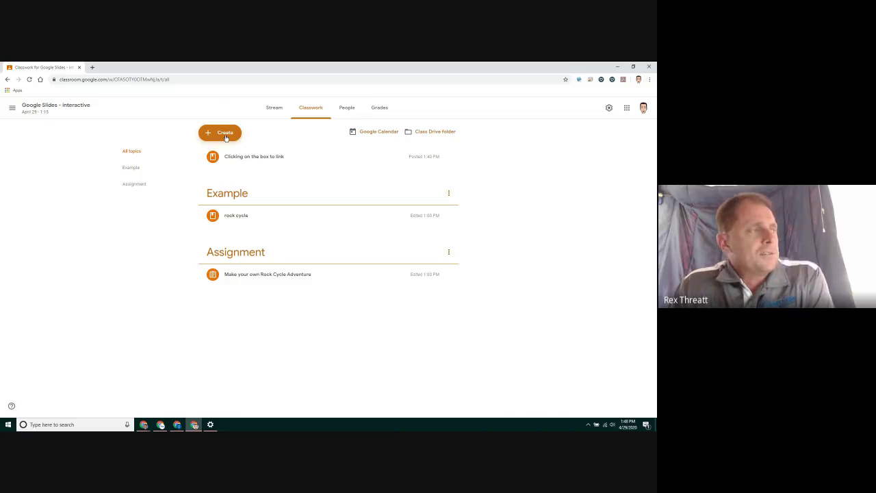
Create a new class Material titled 'rock cycle I made' and move to its Description field.
click(226, 138)
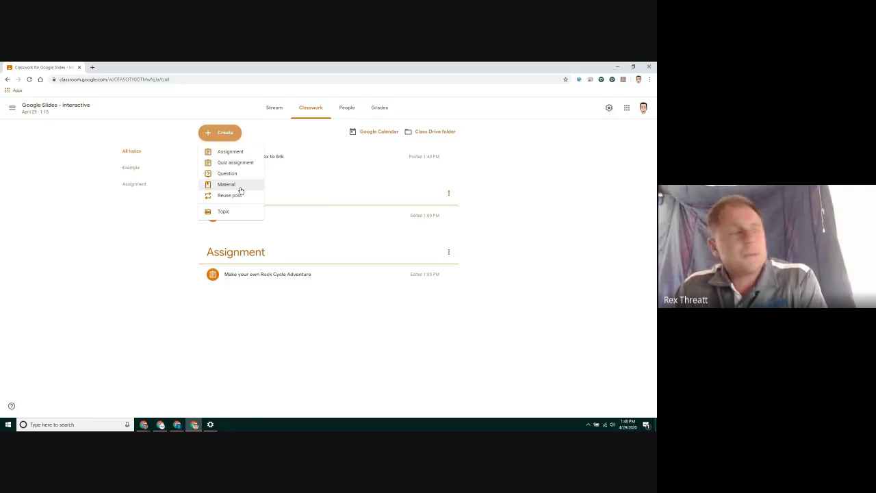
click(233, 184)
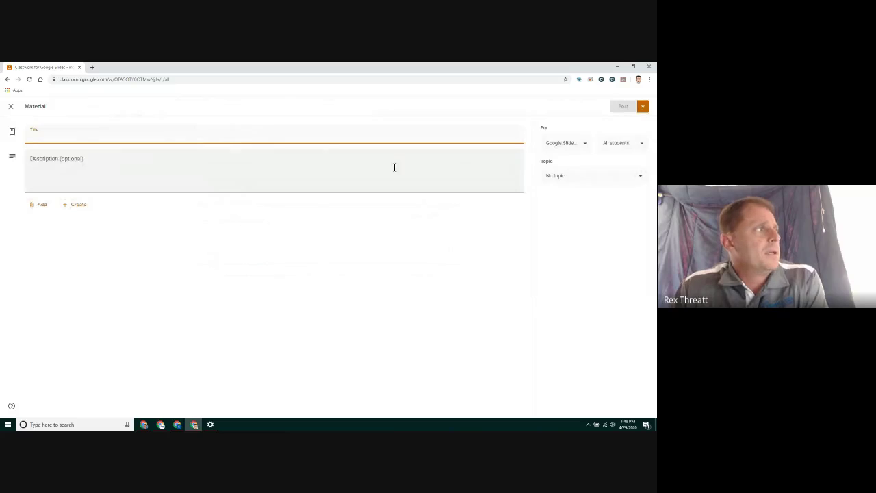
text(rock cycle)
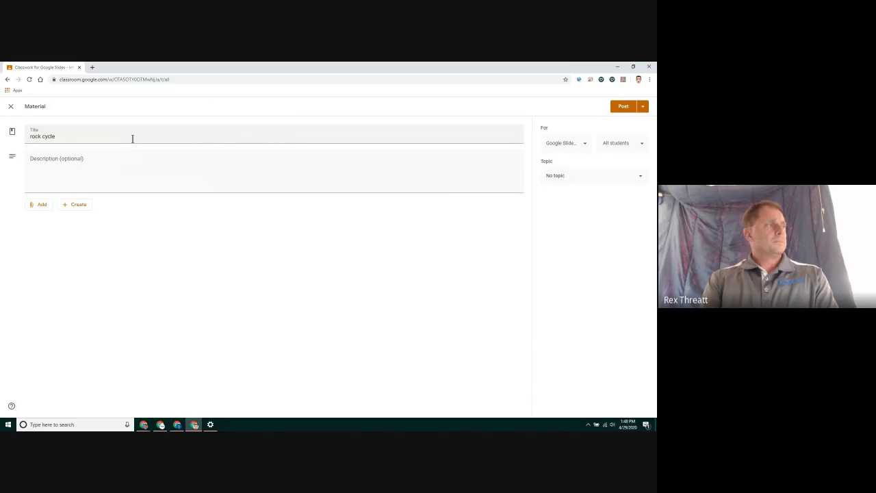
text( I made)
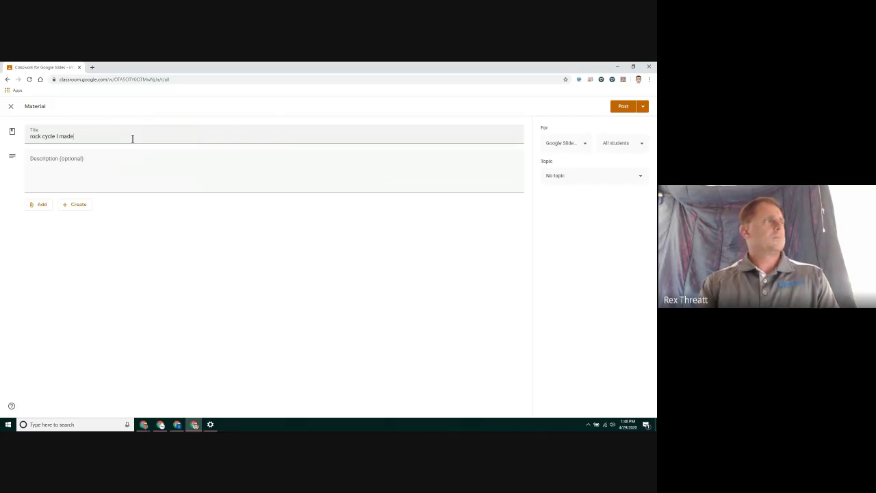
click(89, 157)
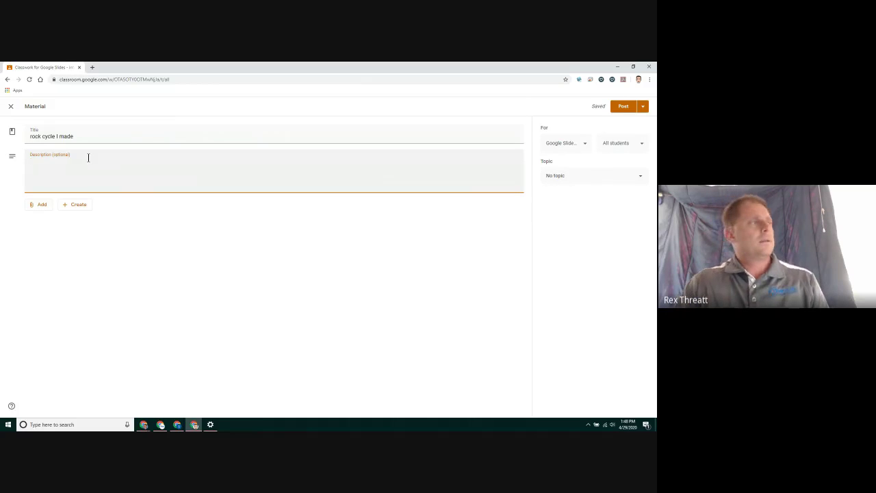
Paste the Google Slides rock cycle link into the description and enlarge the page to read it.
right_click(88, 157)
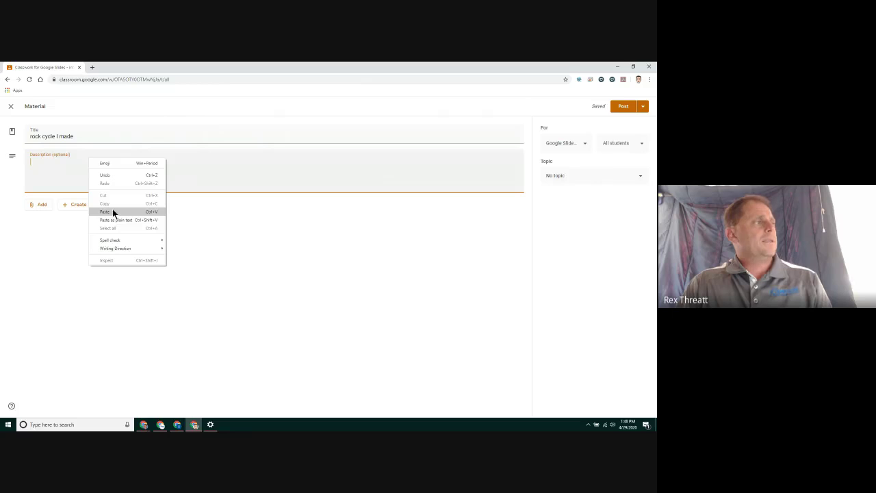
click(113, 209)
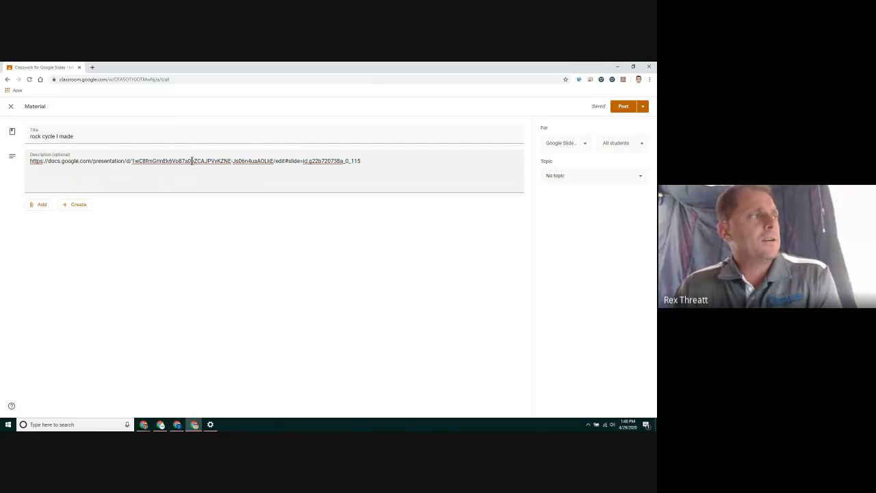
drag(275, 162, 368, 167)
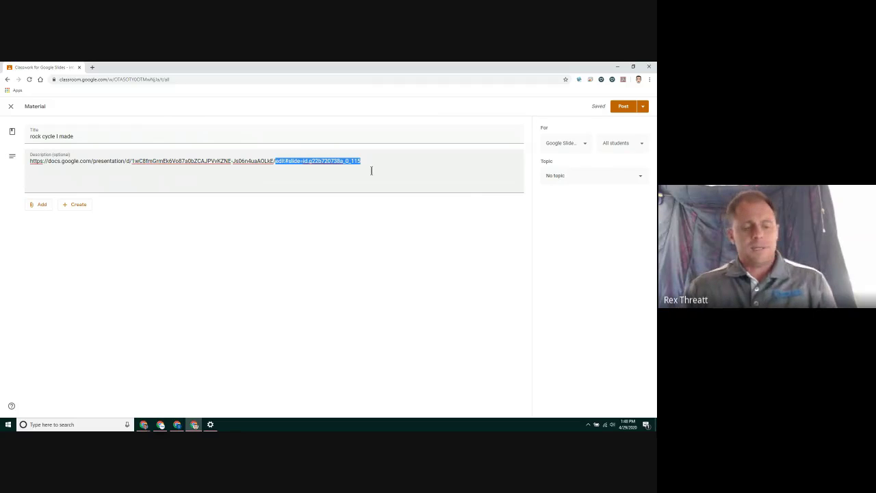
key(ctrl+plus)
key(ctrl+plus)
key(ctrl+plus)
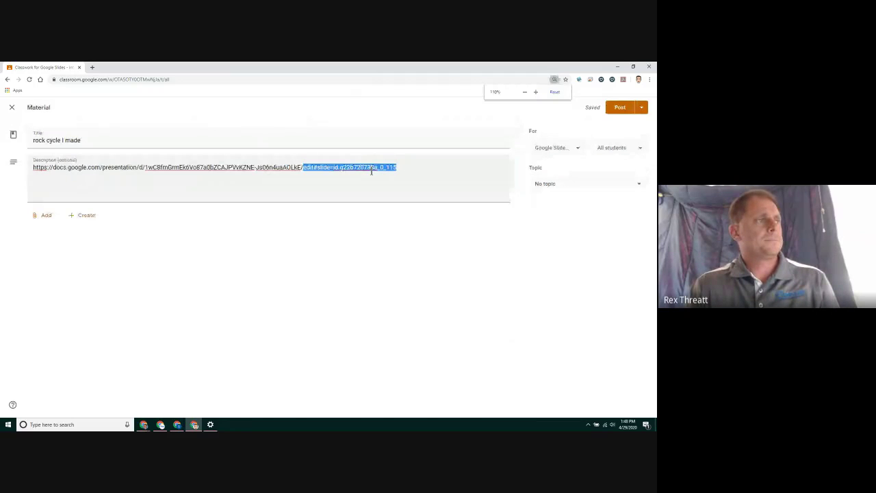
key(ctrl+plus)
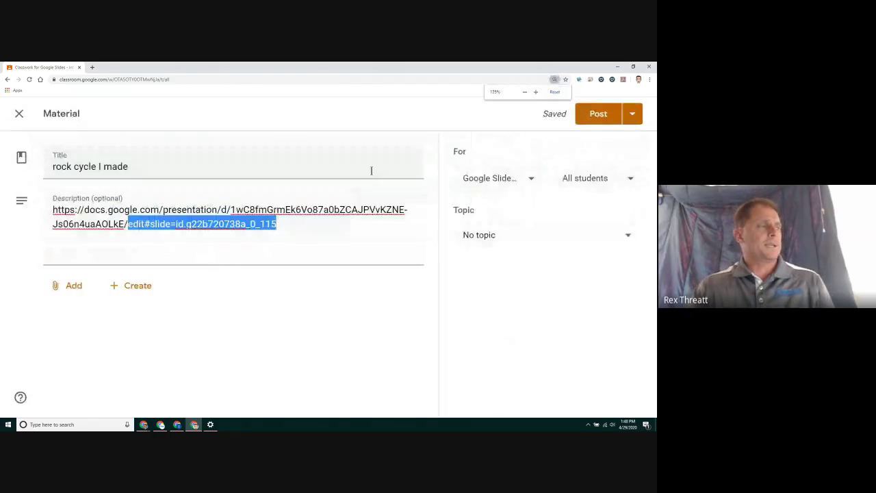
key(ctrl+plus)
Replace the link's edit#slide=id.g22b720738a_0_115 ending with 'present' and select the whole link.
click(190, 258)
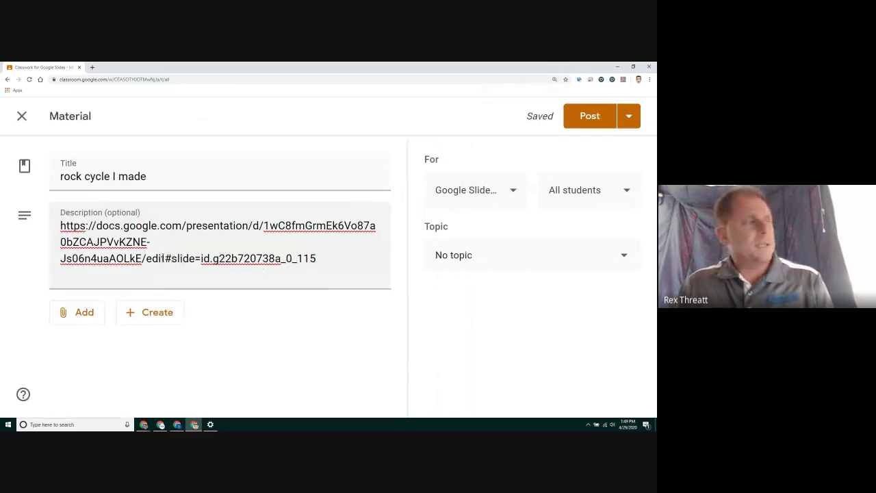
drag(147, 258, 316, 258)
key(ctrl+c)
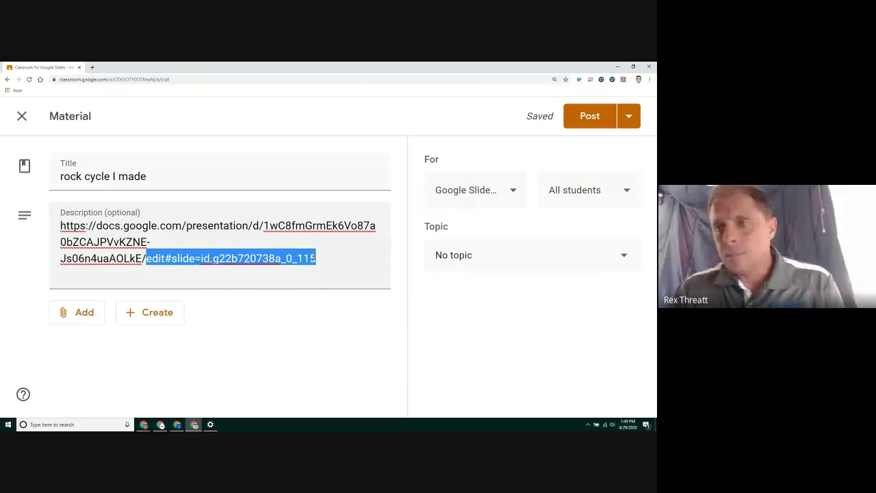
key(BackSpace)
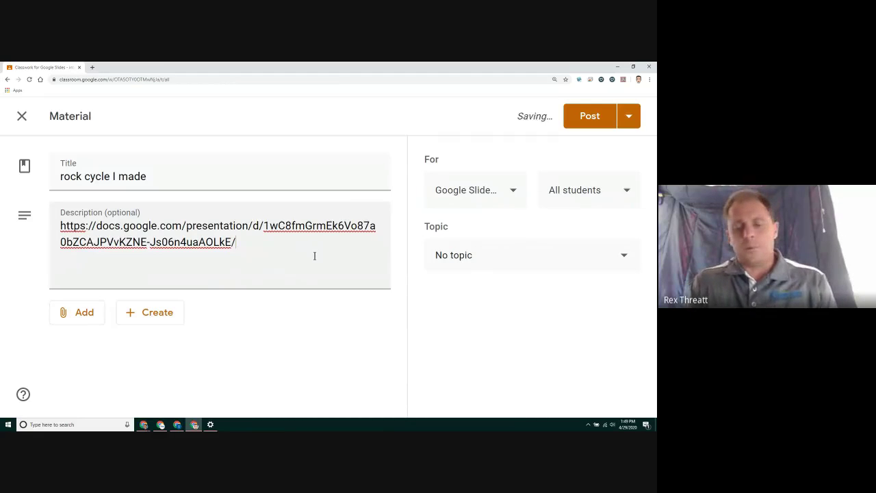
text(present)
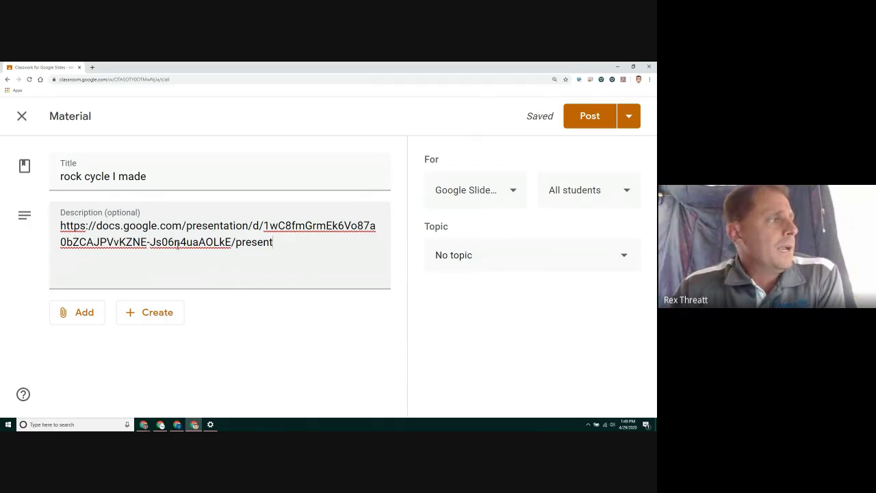
drag(60, 224, 273, 242)
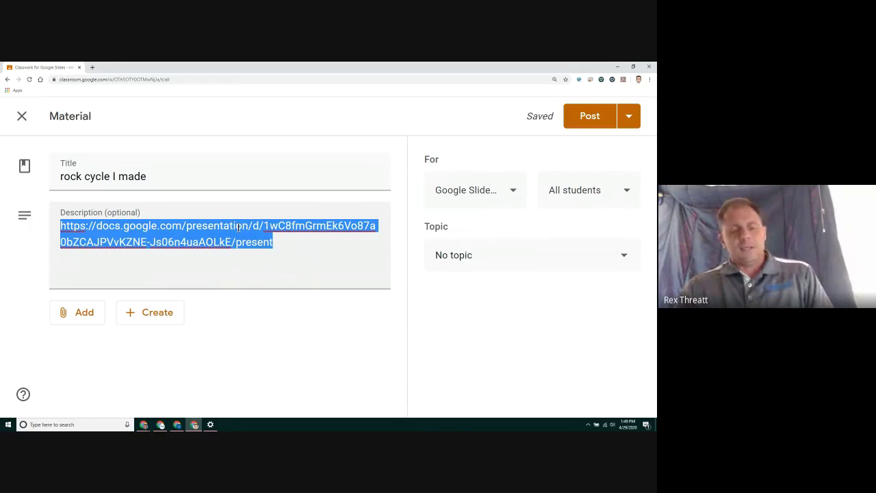
click(91, 68)
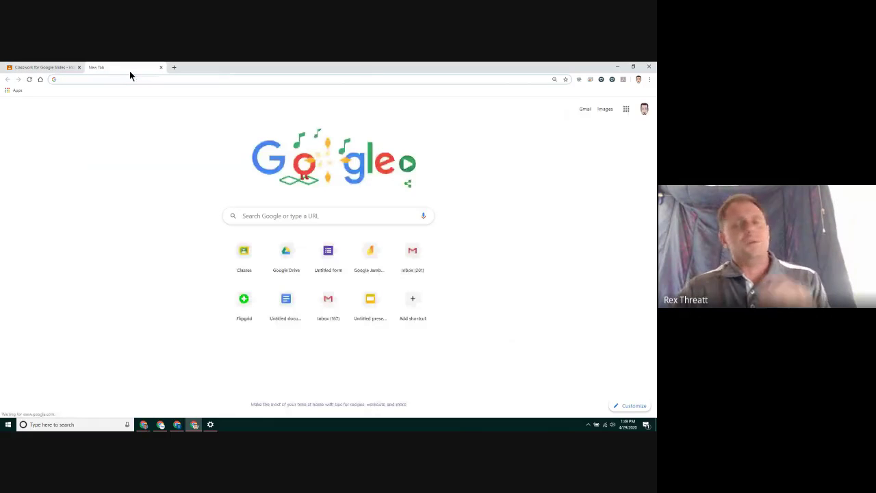
Open the /present link in the new tab, then return to the Classroom draft and select 'present'.
key(Return)
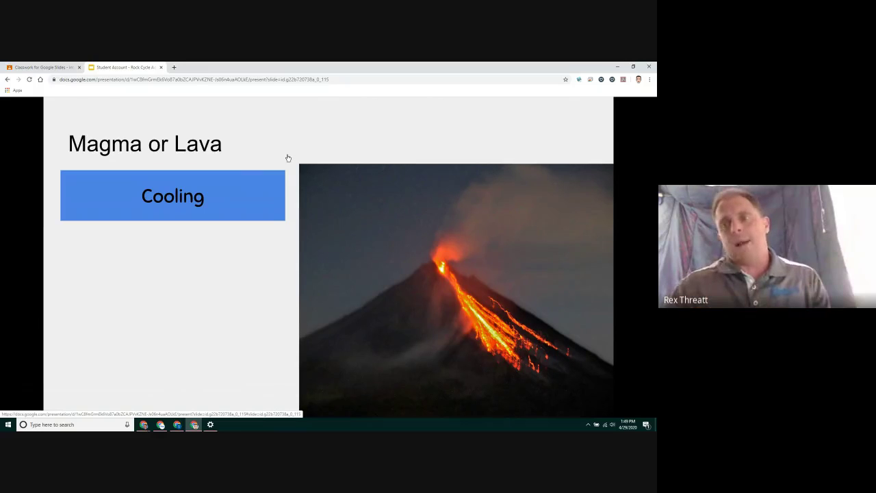
click(55, 67)
click(237, 243)
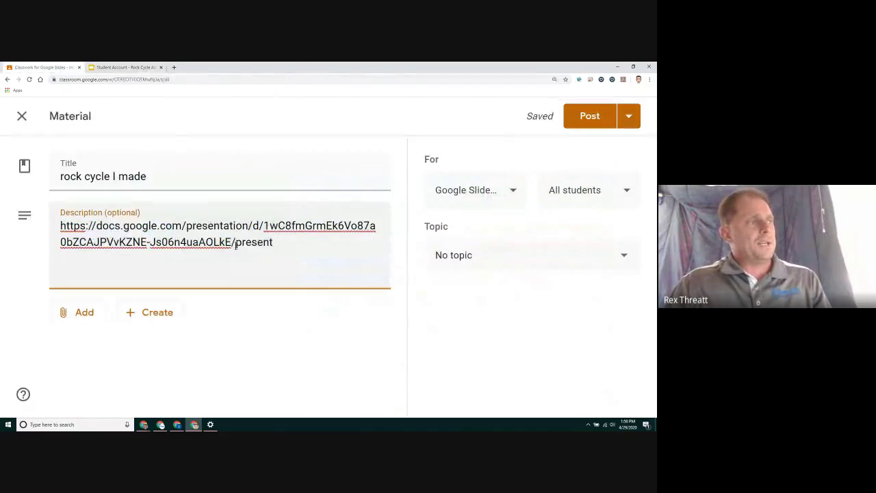
drag(237, 243, 277, 246)
click(294, 249)
key(BackSpace)
key(BackSpace)
key(BackSpace)
key(BackSpace)
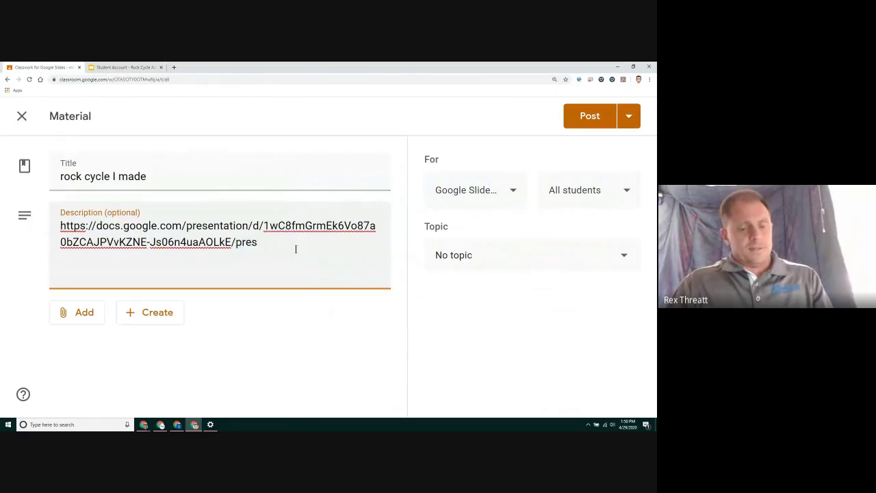
key(BackSpace)
key(BackSpace)
key(BackSpace)
key(ctrl+v)
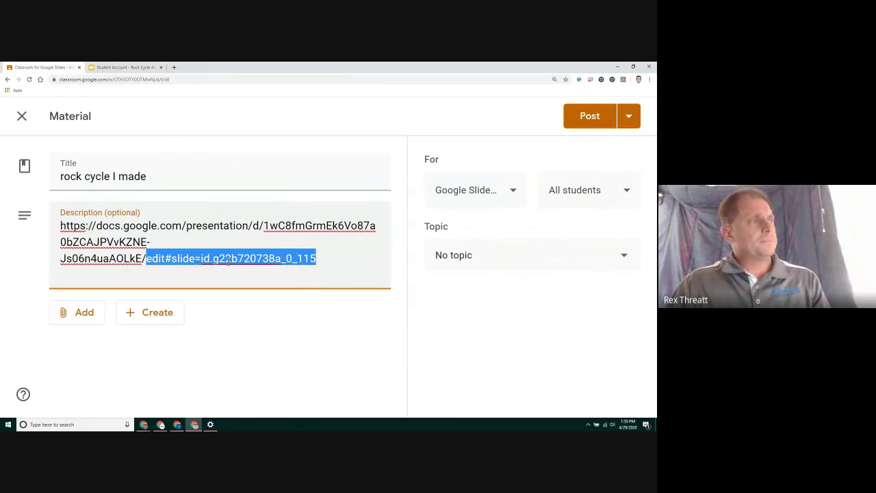
click(207, 266)
drag(147, 258, 165, 260)
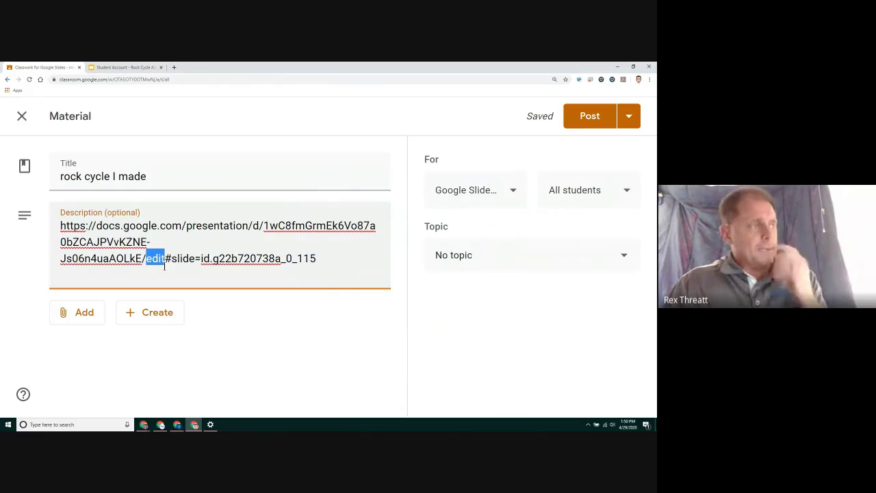
click(164, 266)
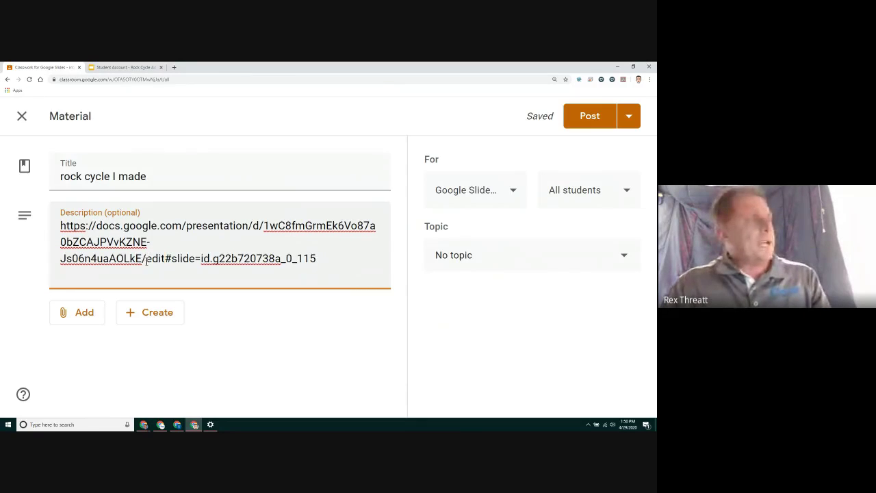
drag(145, 258, 316, 259)
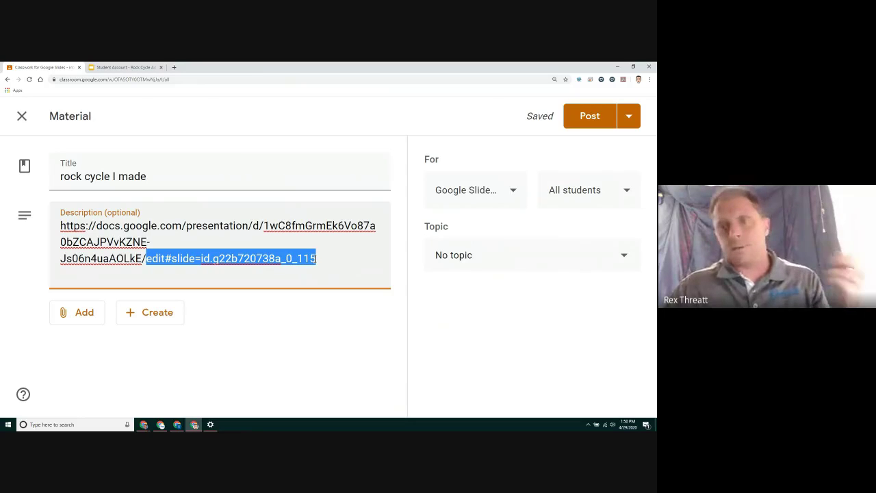
key(BackSpace)
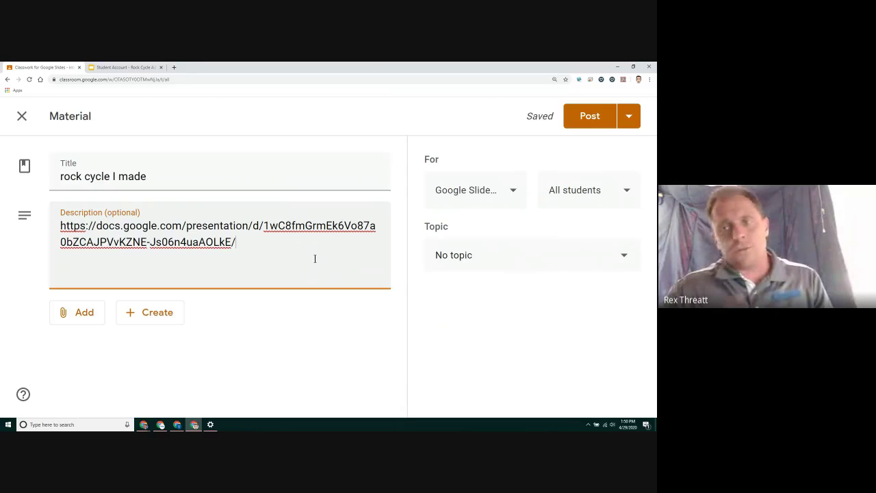
text(pres)
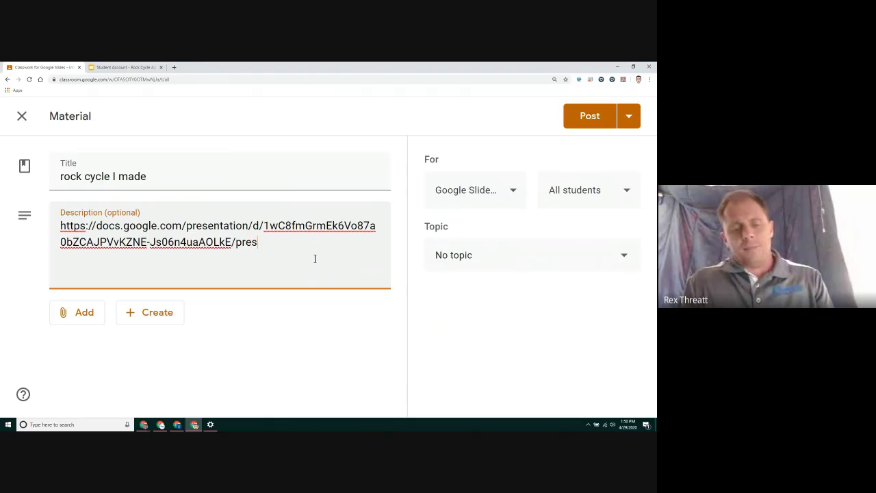
text(ent)
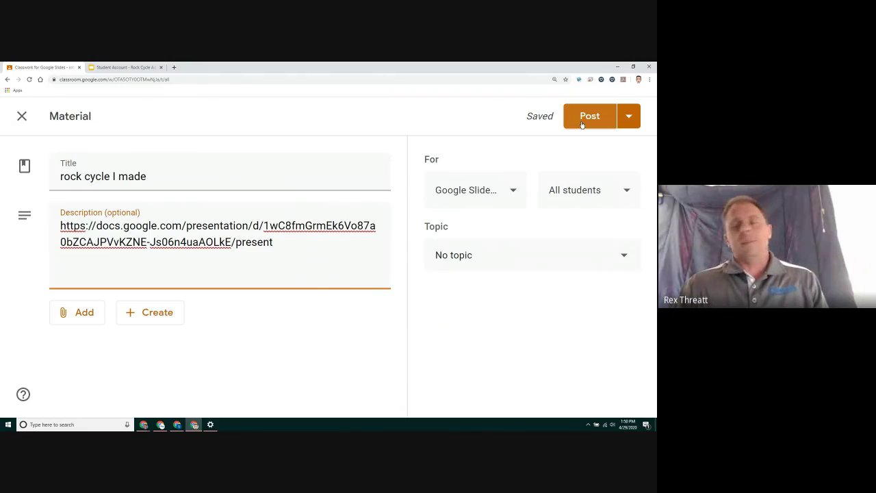
Post the material and expand the 'rock cycle I made' entry on the Classwork page.
click(582, 125)
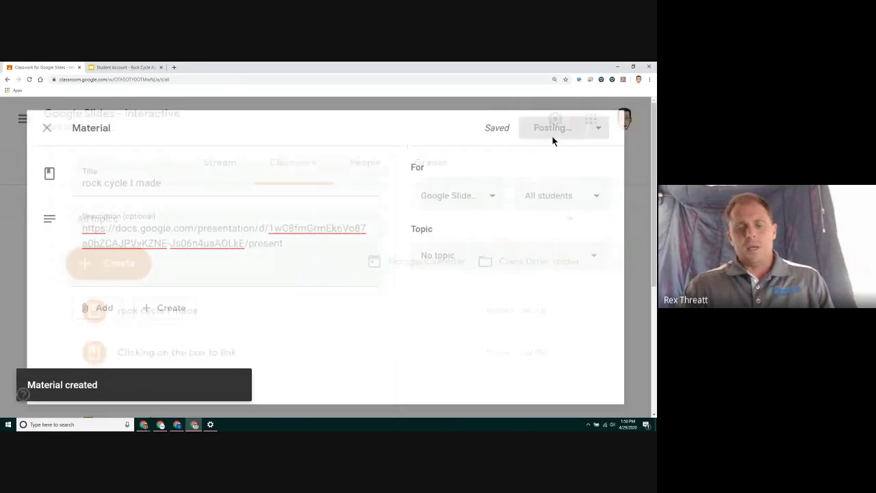
key(ctrl+0)
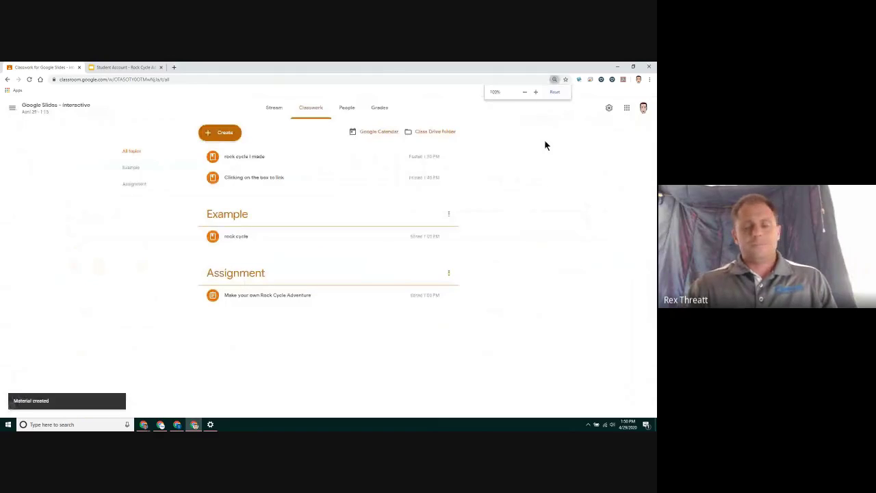
key(ctrl+plus)
key(ctrl+plus)
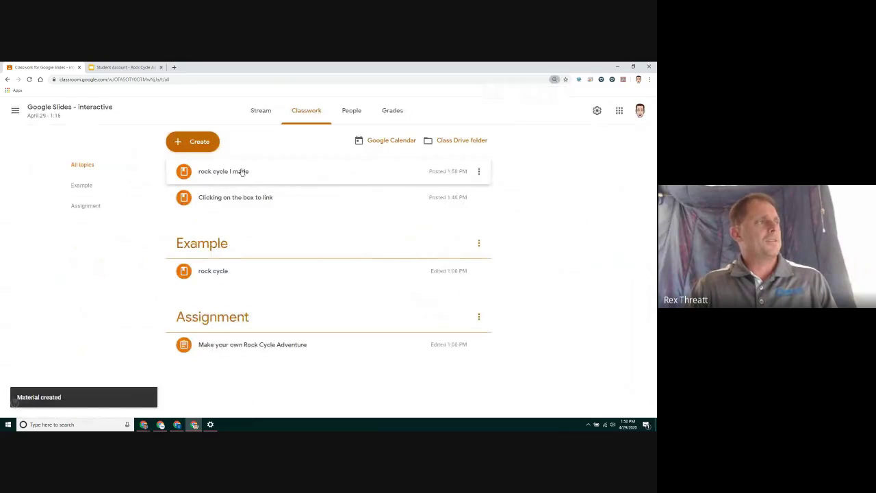
click(241, 171)
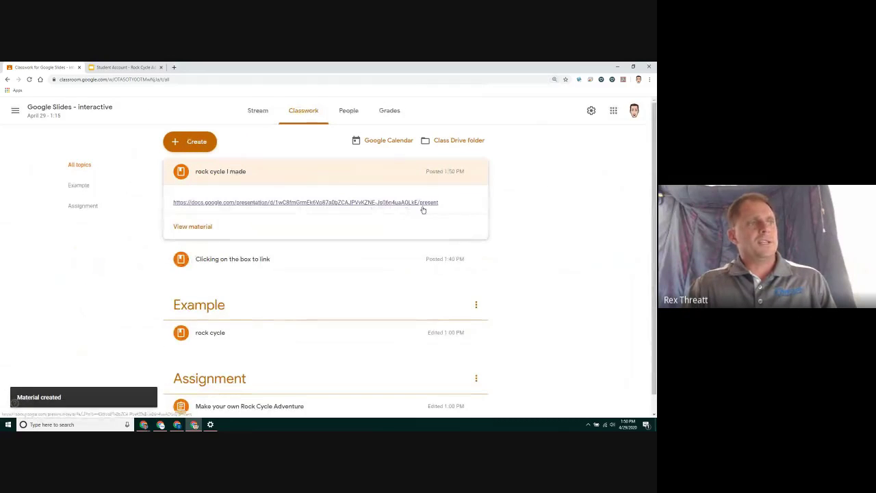
Zoom the Classwork page to 200% and open the posted /present Slides link.
key(ctrl+plus)
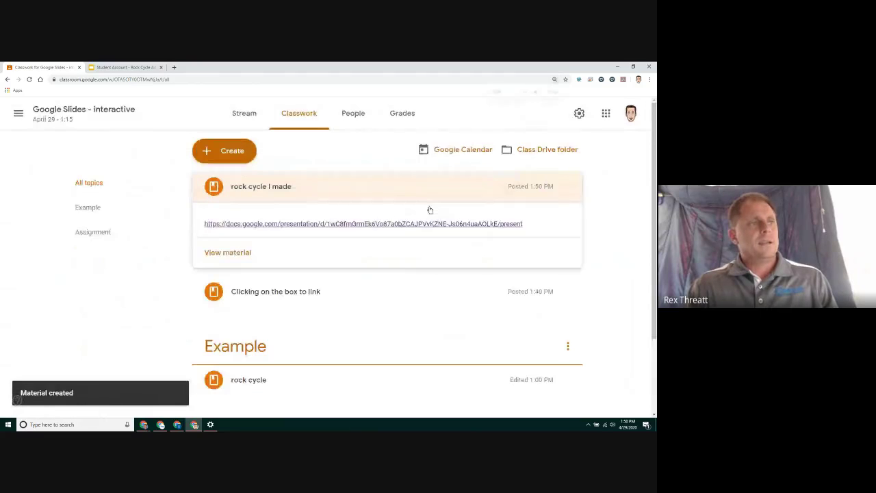
key(ctrl+plus)
key(ctrl+plus)
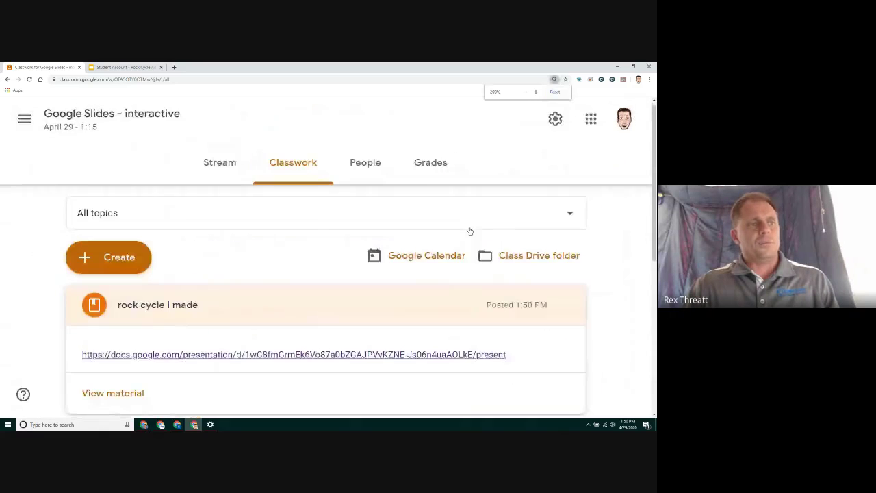
scroll(470, 231, down, 2)
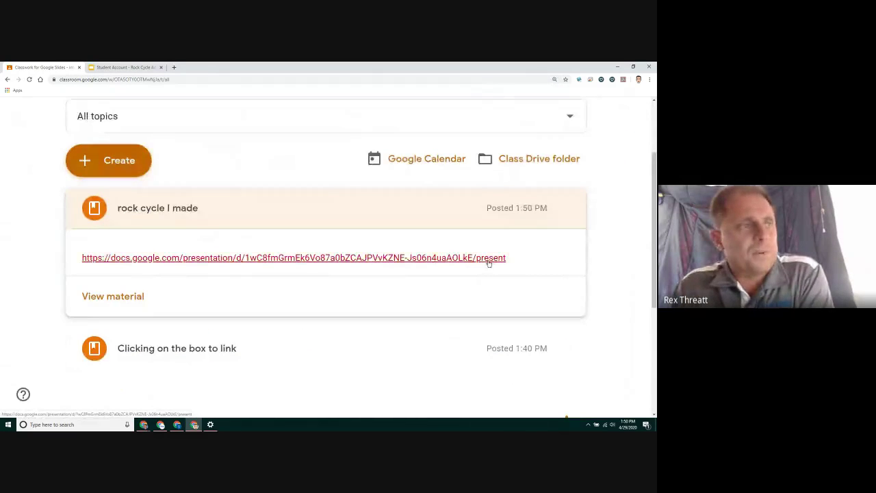
click(487, 258)
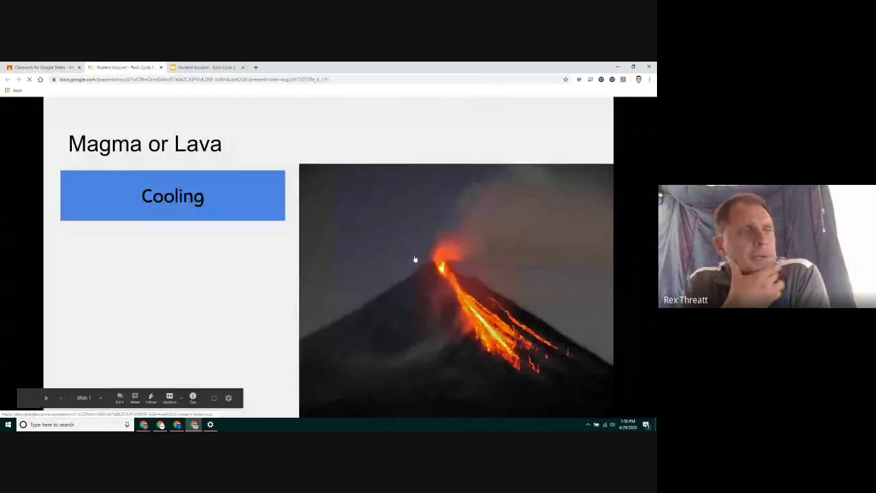